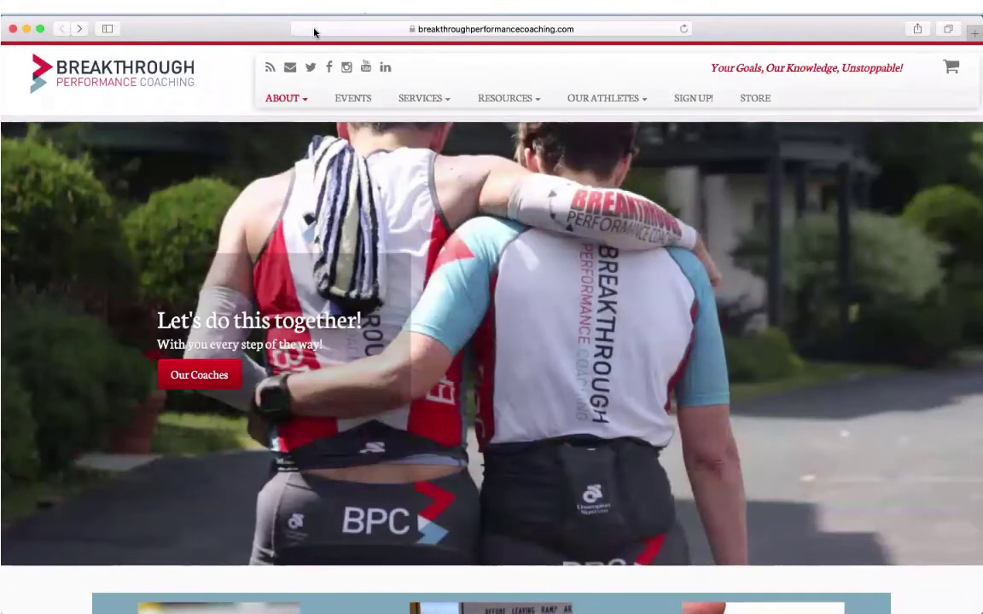
Select the breakthroughperformancecoaching.com address in Safari's address bar so it can be replaced.
left_click(314, 30)
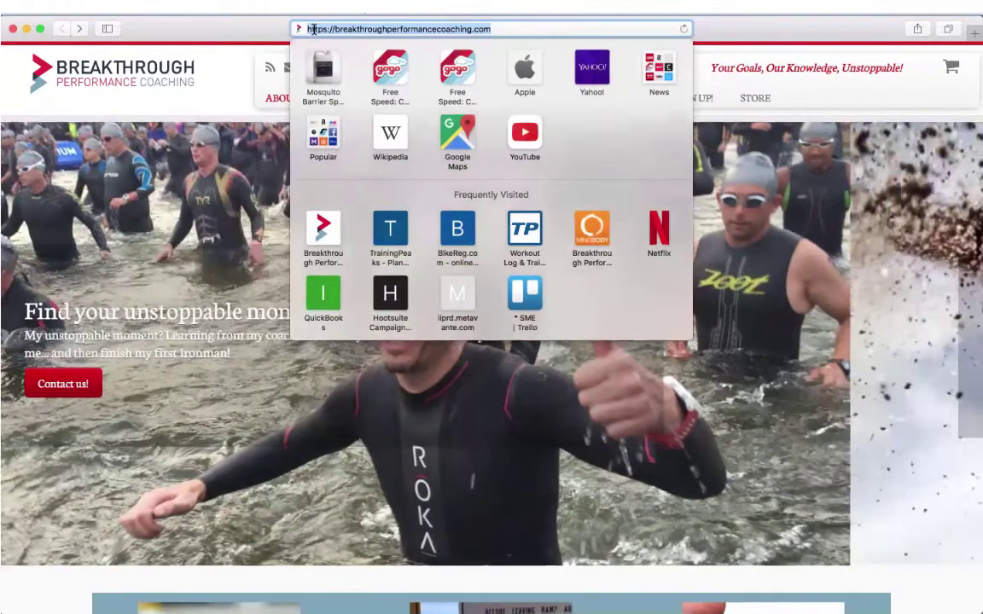
Load the trainingpeaks.com/my-training-plans/SunMultisportEvents plans page from the pasted address.
type("https://www.trainingpeaks.com/my-training-plans/SunMultisportEvents")
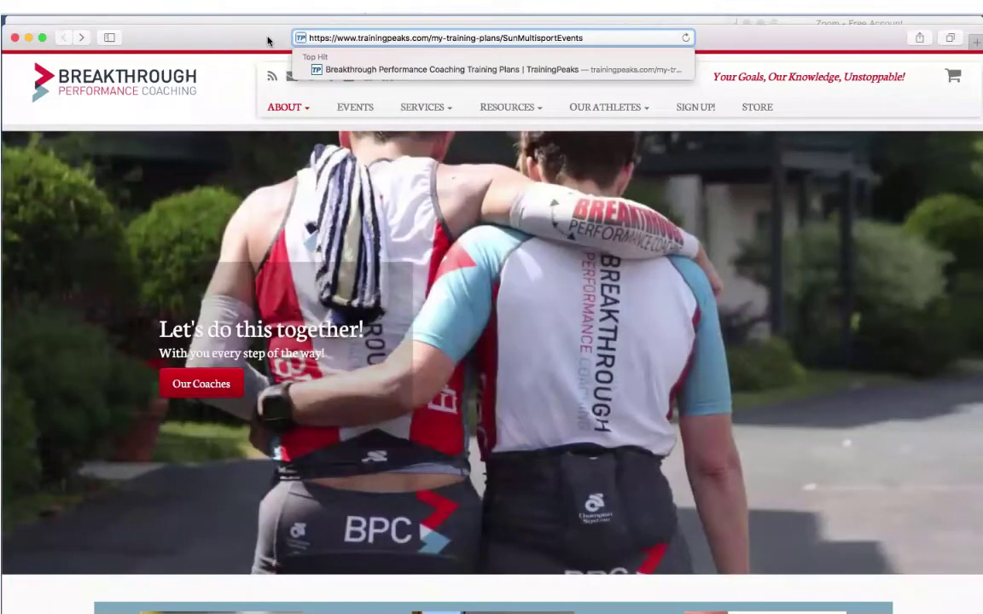
key("Return")
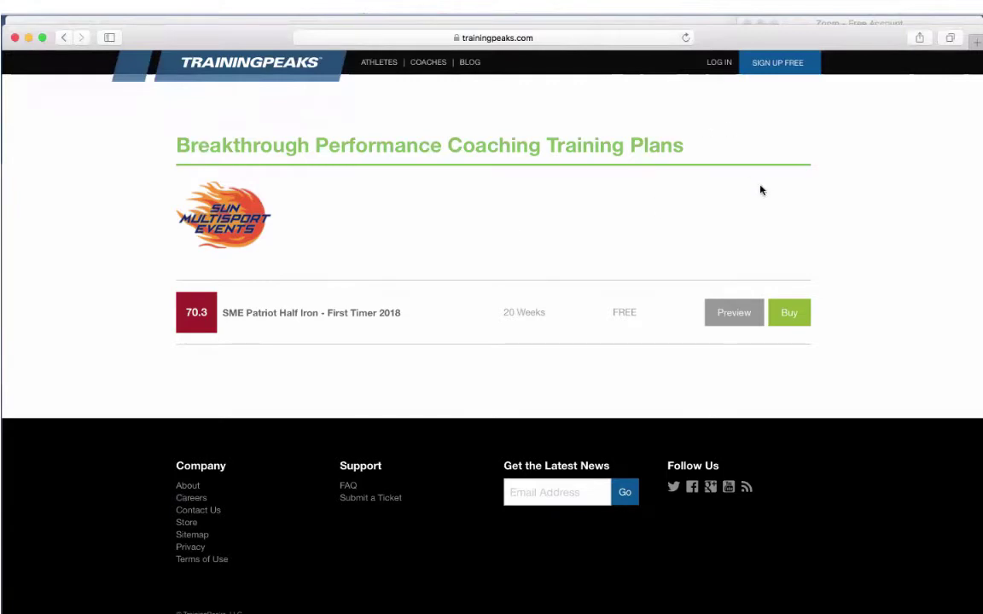
Start the $0.00 checkout for the SME Patriot Half Iron plan and choose Sign Up Free.
left_click(786, 313)
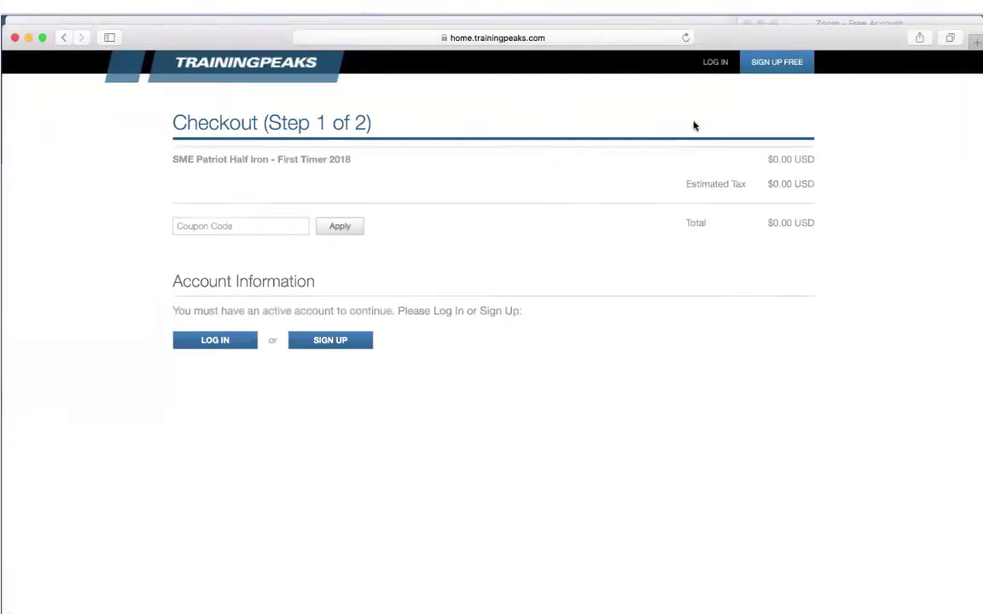
left_click(762, 64)
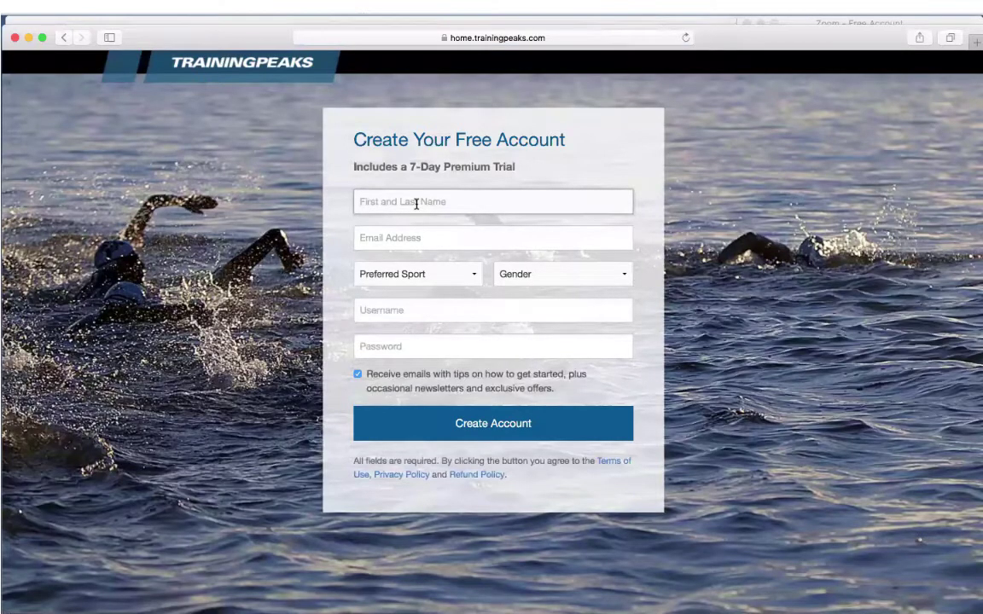
Fill in the user's full name and e-mail, with sport Triathlete and gender Male.
left_click(416, 204)
type("Jeff Triatl")
key("BackSpace")
type("hlete")
left_click(406, 241)
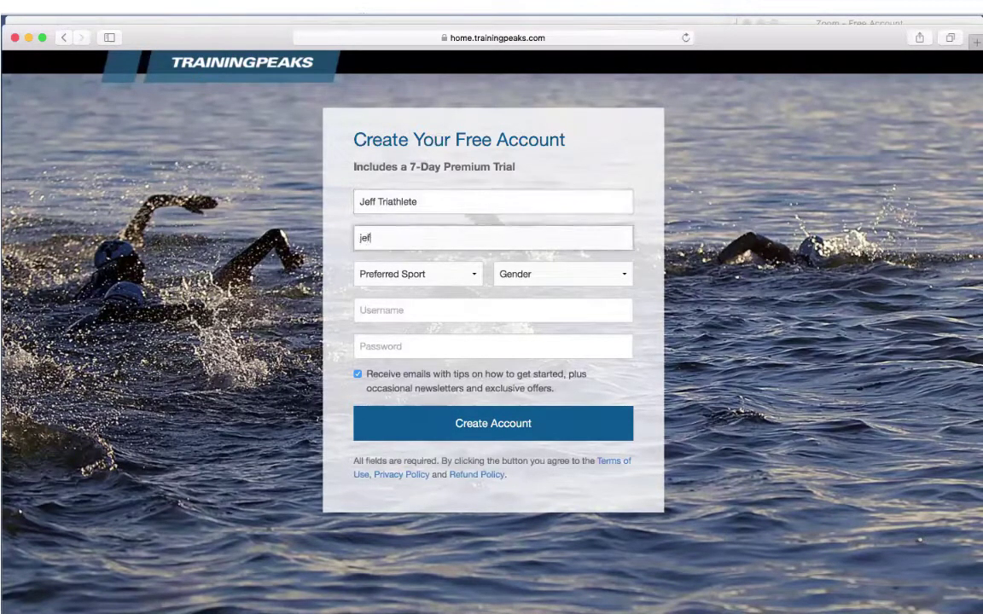
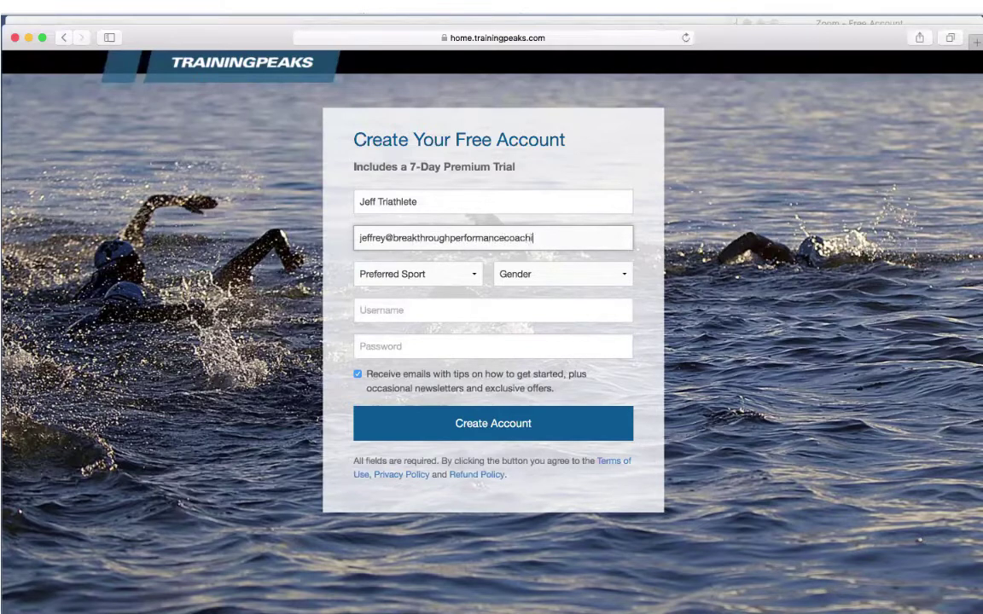
left_click(430, 274)
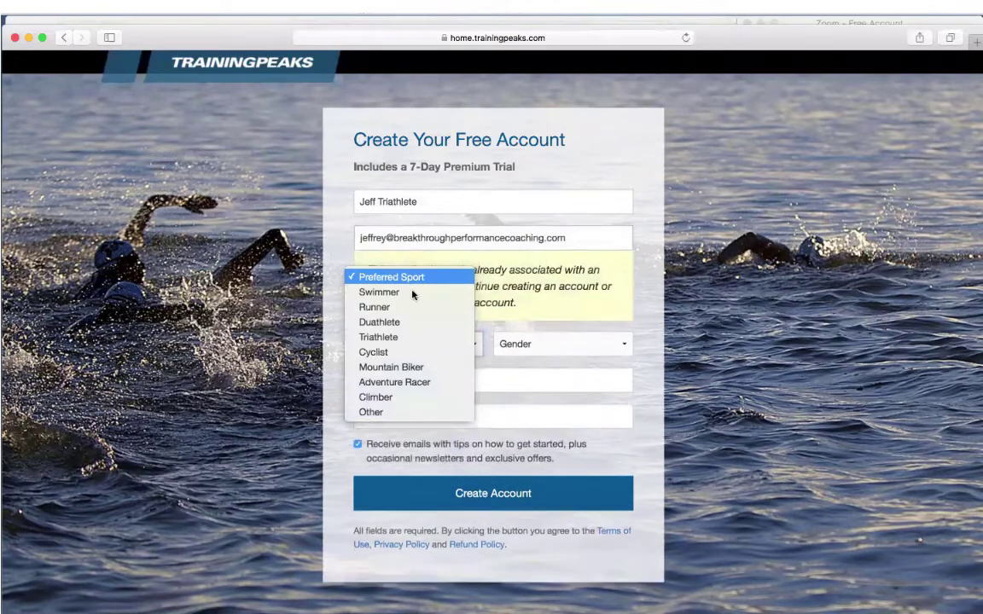
left_click(395, 337)
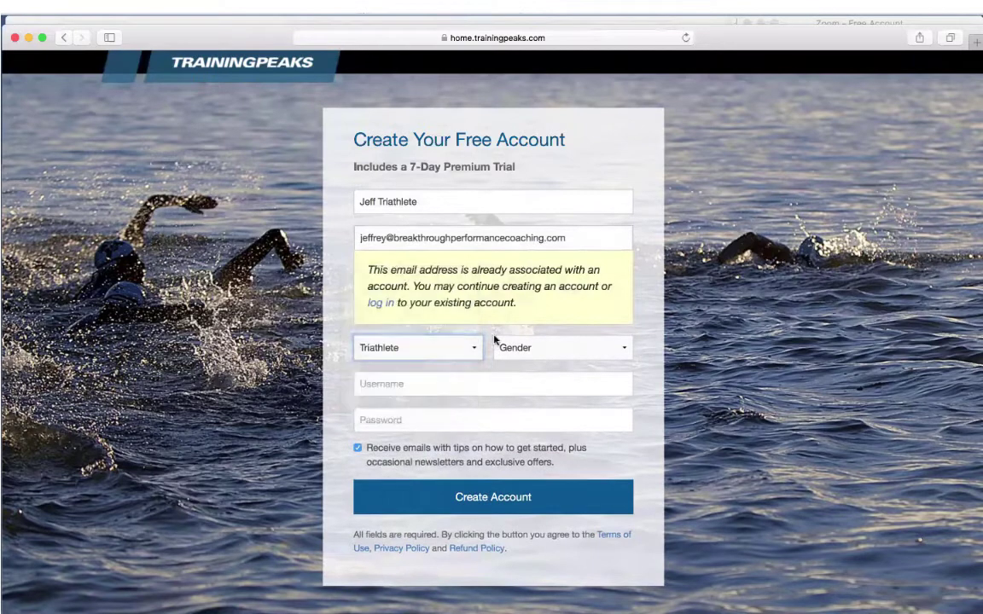
left_click(539, 347)
left_click(520, 364)
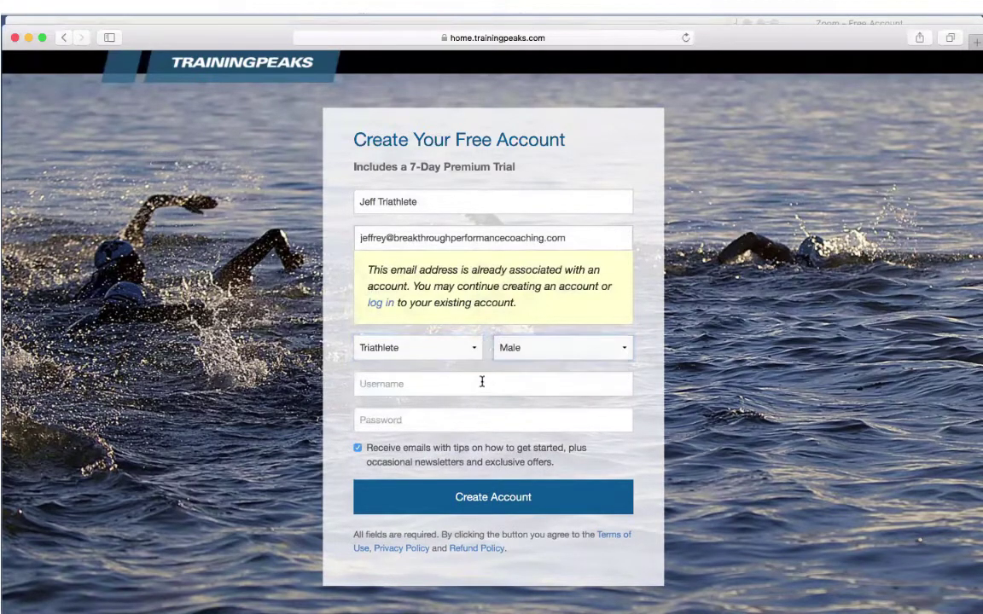
Enter a username and the account password, then submit to create the account.
left_click(482, 383)
type("ihea")
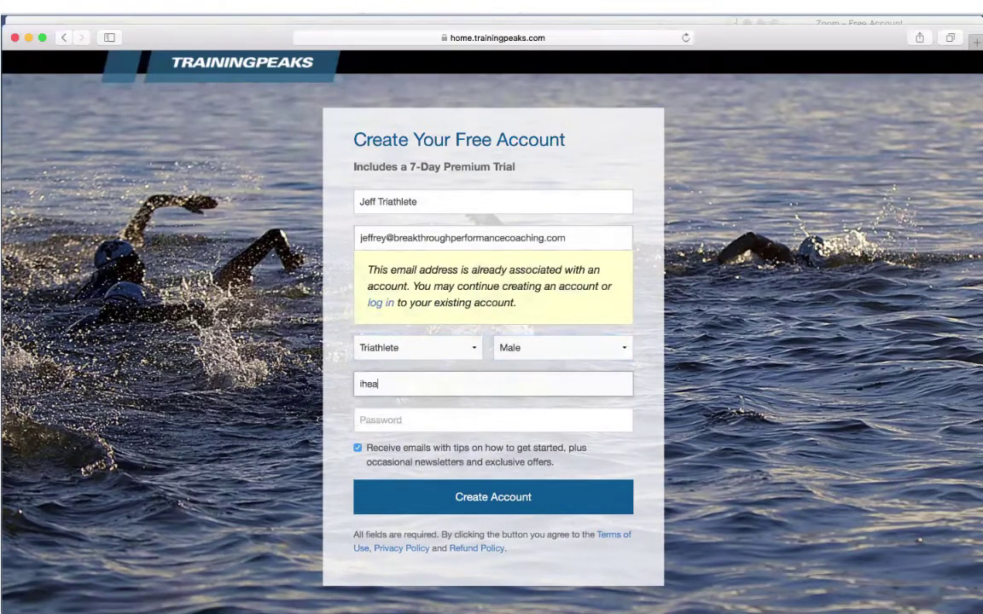
type("rtbpc")
left_click(467, 421)
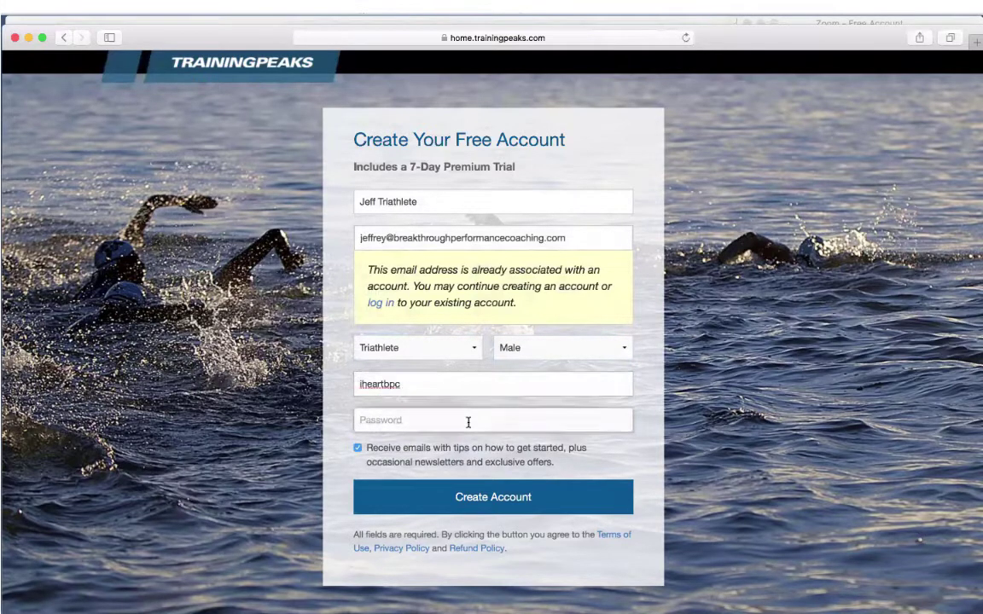
type("••••••••••")
left_click(488, 498)
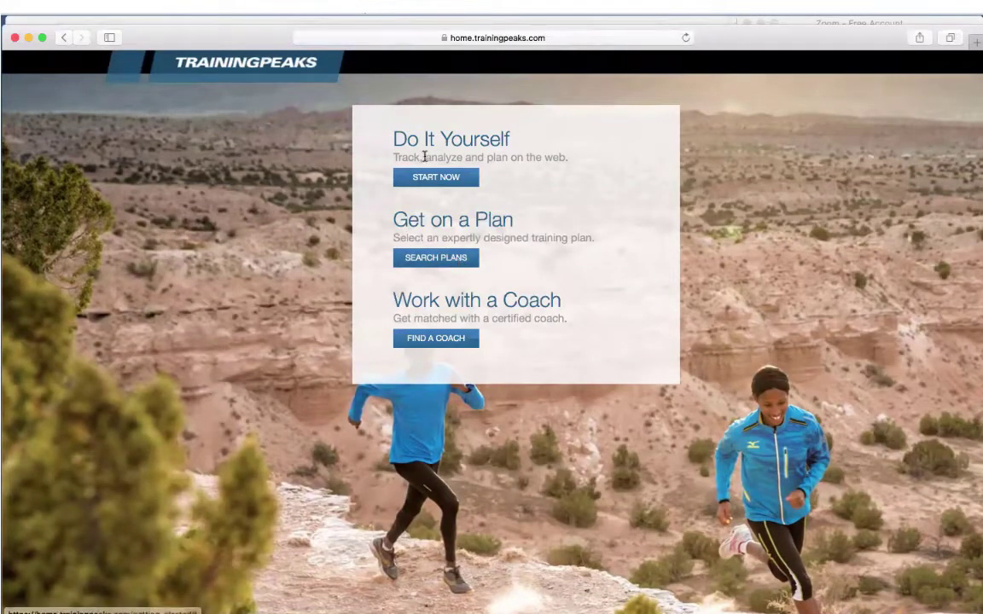
Return to the SunMultisportEvents training plans page while signed in, via Search Plans and the pasted address.
left_click(423, 263)
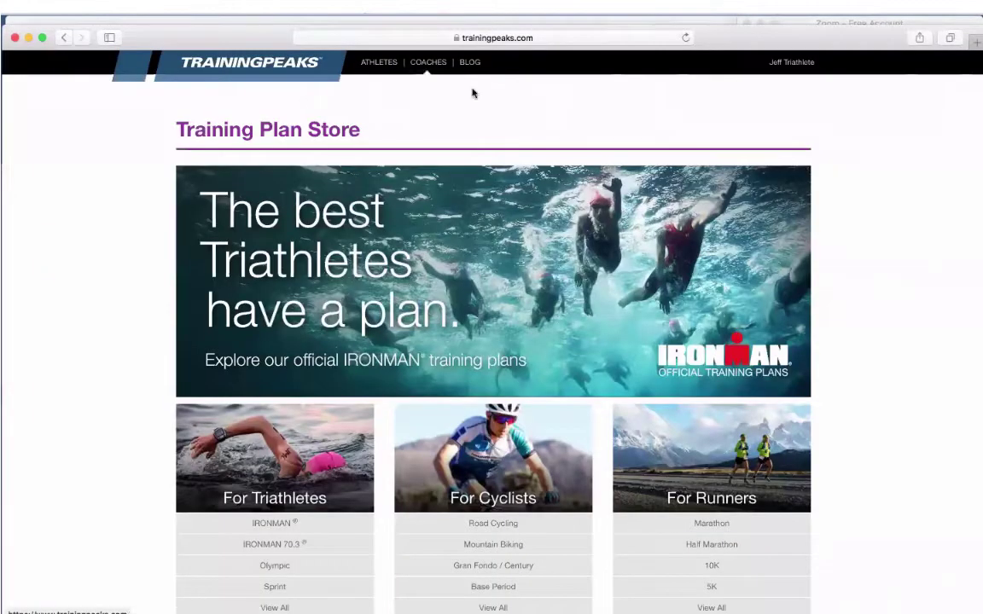
left_click(337, 38)
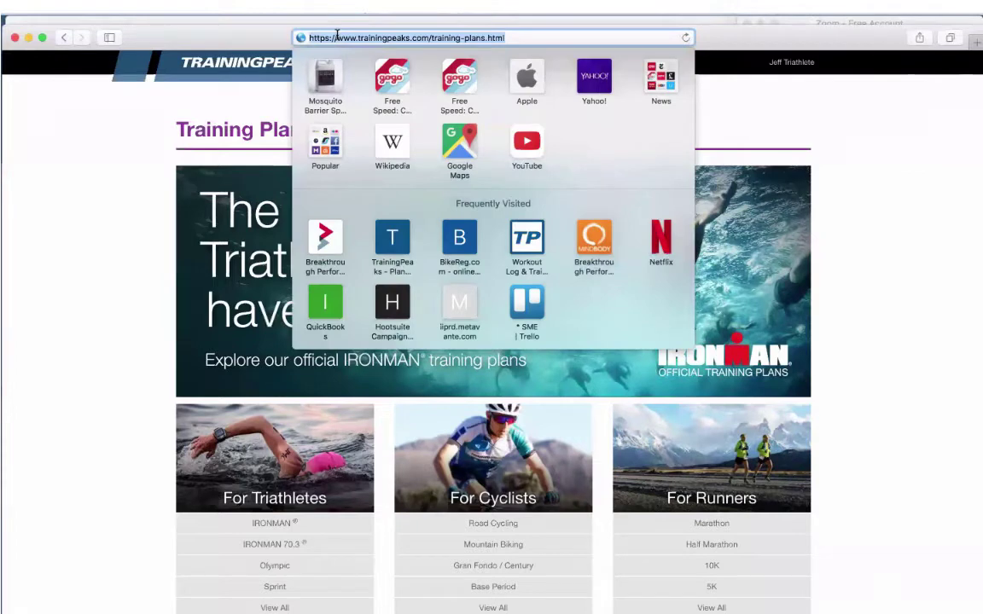
type("https://www.trainingpeaks.com/my-training-plans/SunMultisportEvents")
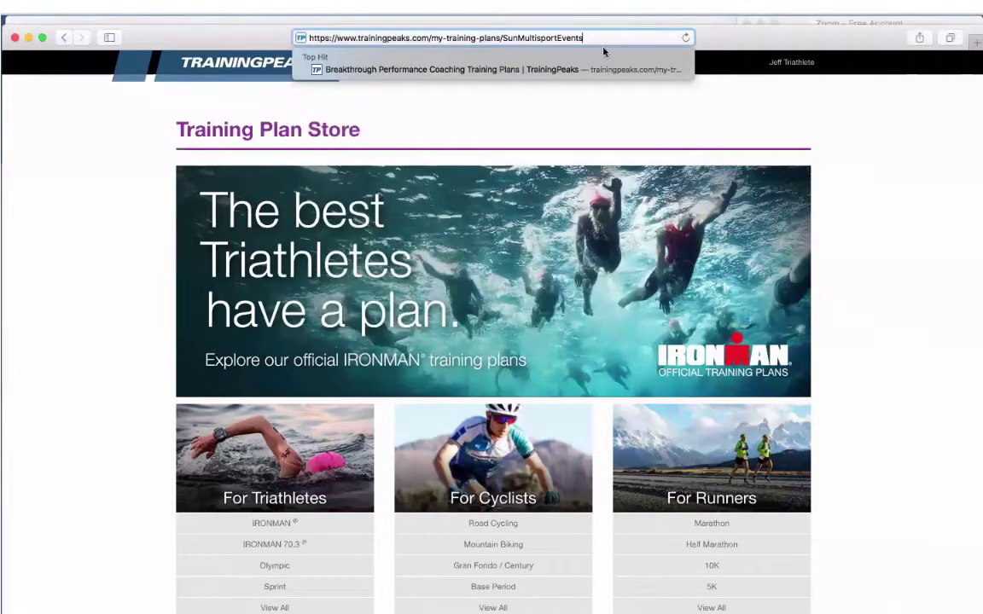
key("Return")
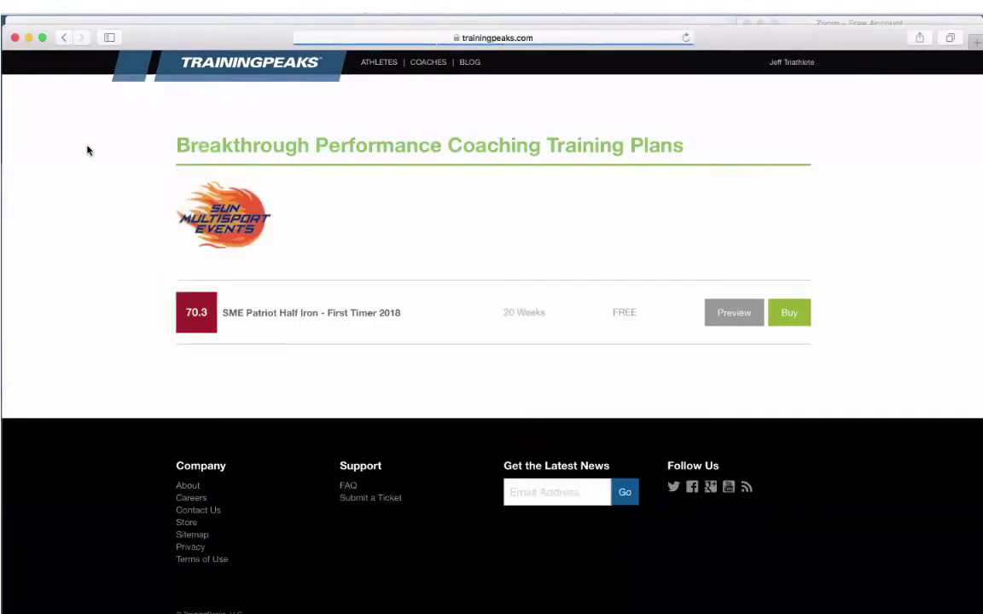
Buy the free SME Patriot Half Iron plan, confirm the purchase, and log in.
left_click(787, 315)
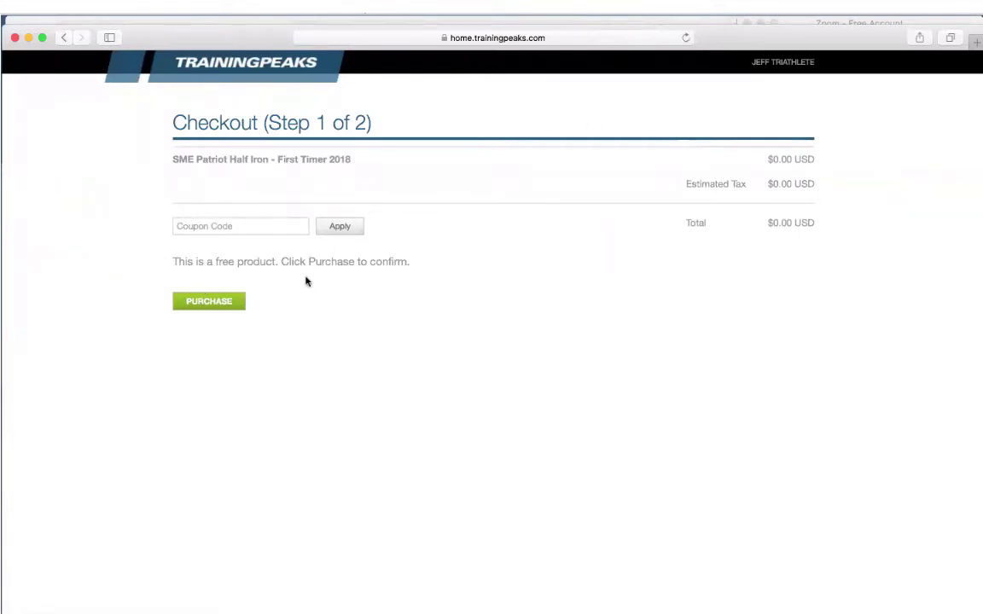
left_click(220, 305)
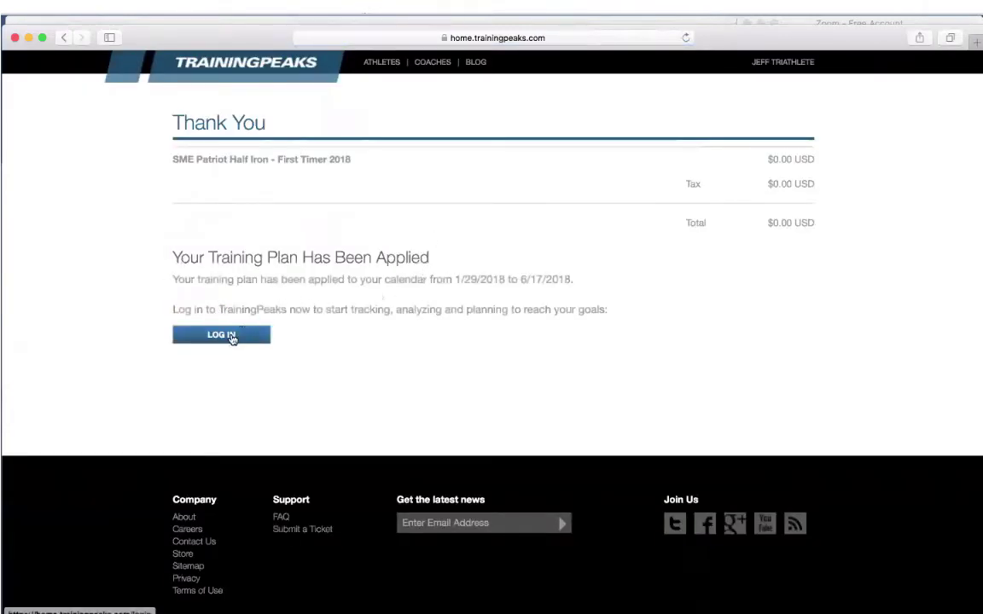
left_click(231, 336)
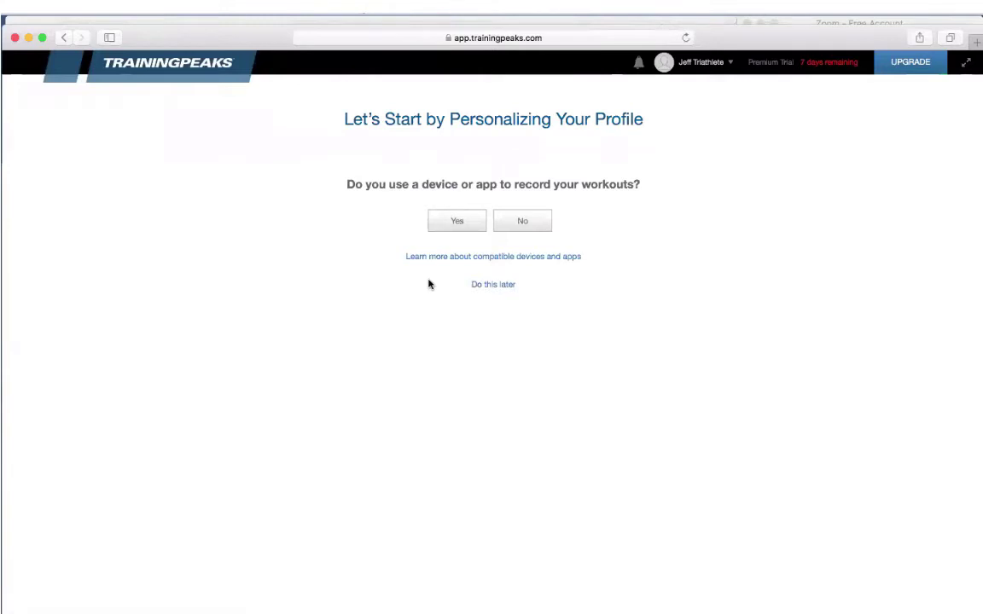
Postpone the device question with 'Do this later' and 'Yes, Continue Later' to reach the Calendar.
left_click(487, 286)
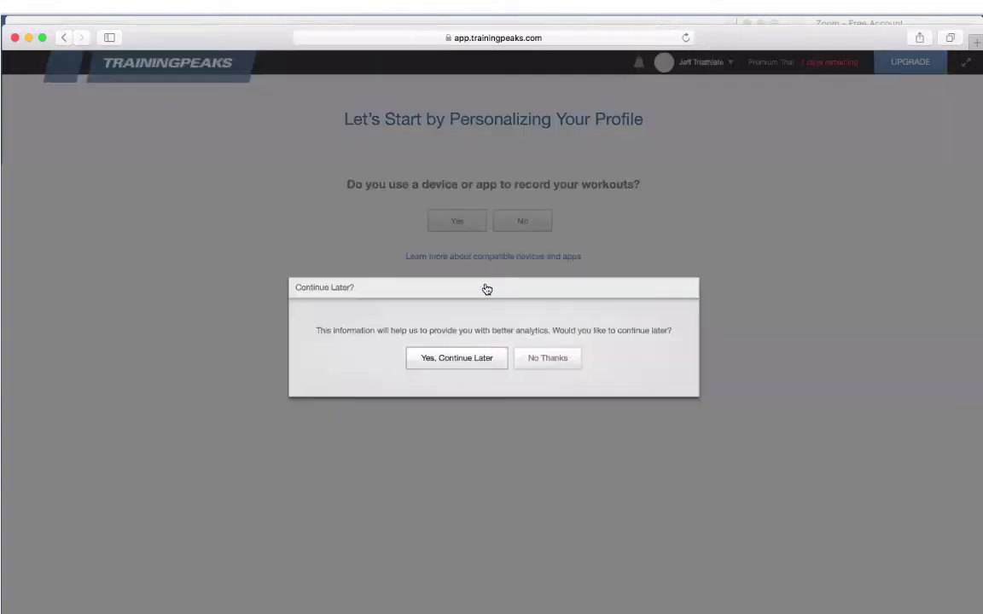
left_click(455, 360)
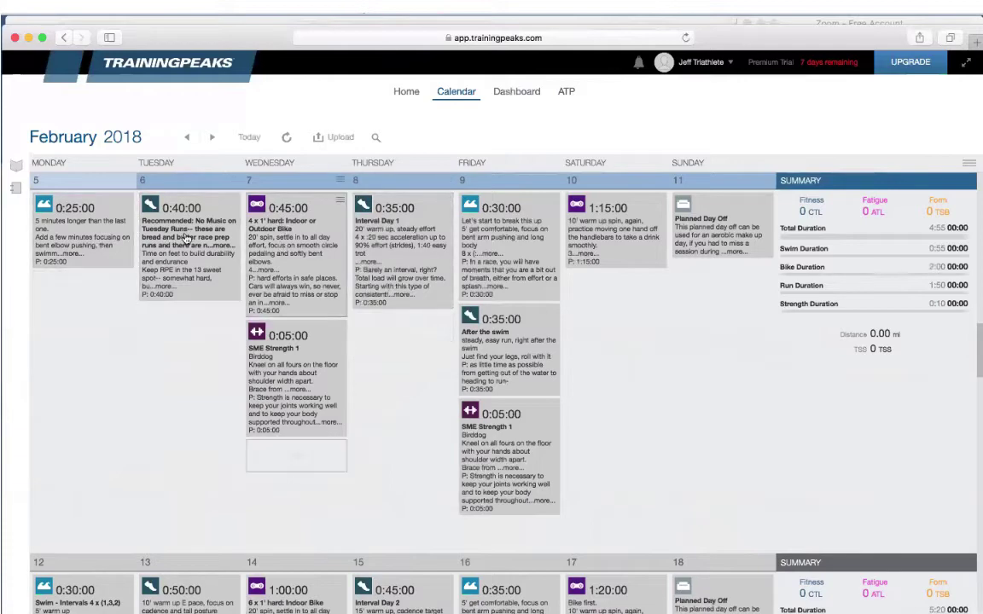
scroll(395, 245, "up", 3)
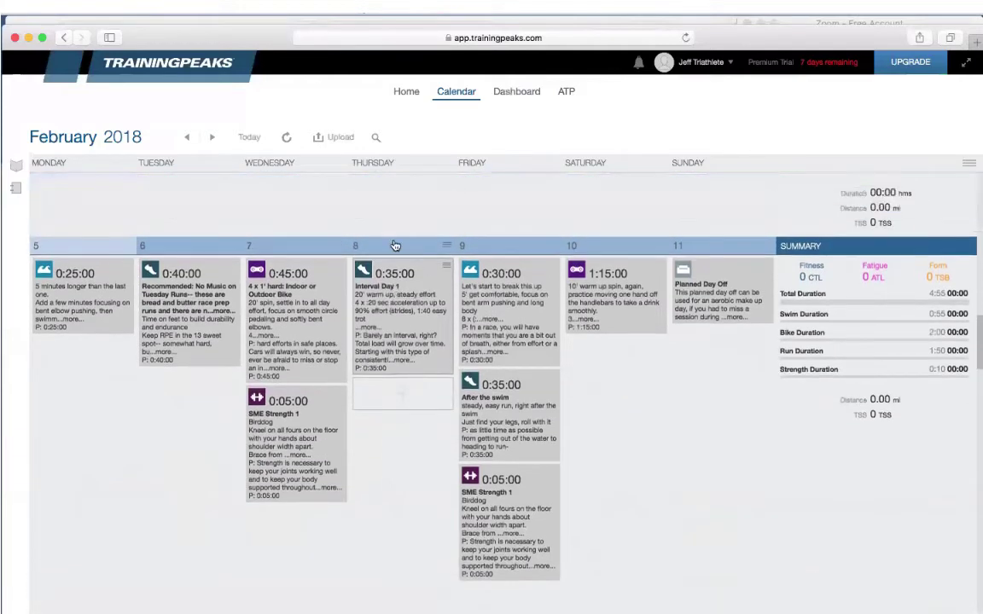
scroll(395, 245, "down", 2)
scroll(395, 245, "down", 5)
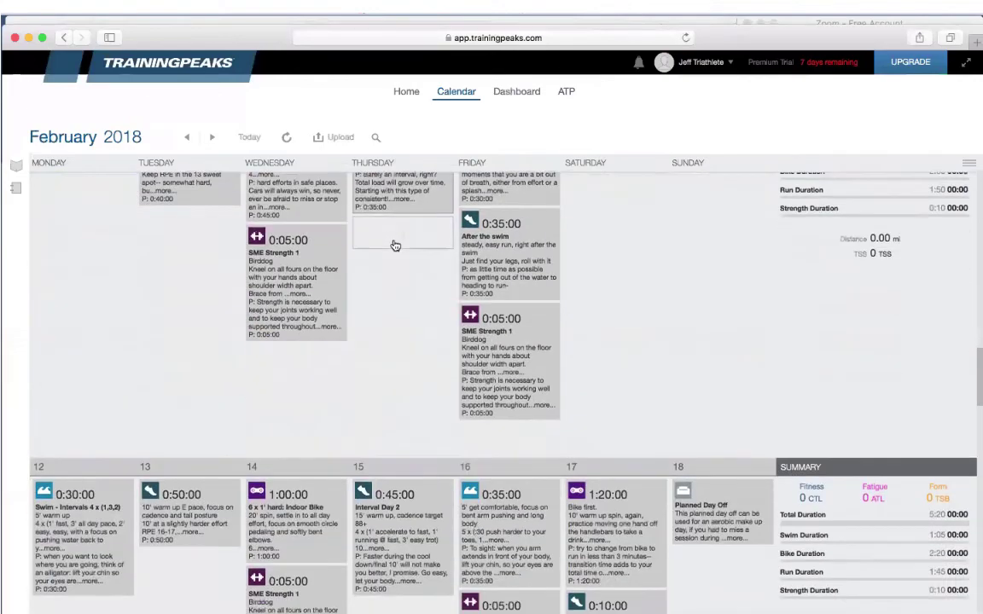
scroll(395, 245, "down", 8)
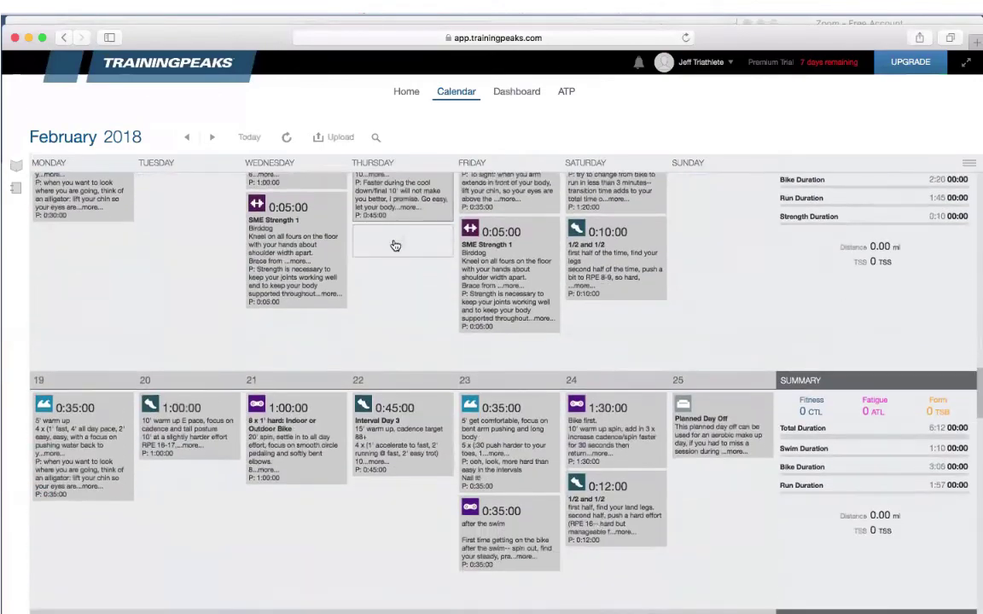
scroll(395, 245, "down", 10)
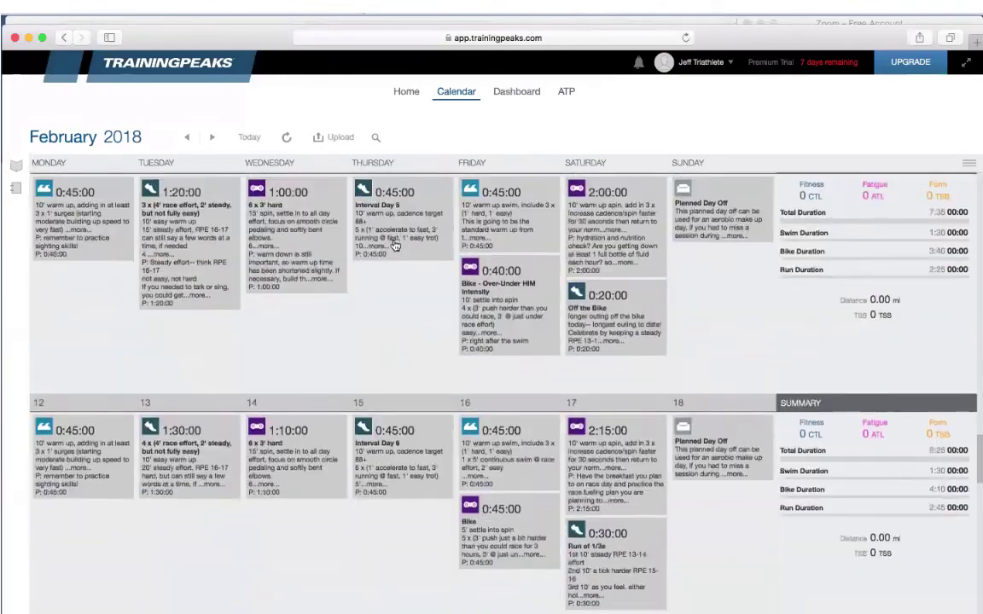
scroll(395, 246, "down", 8)
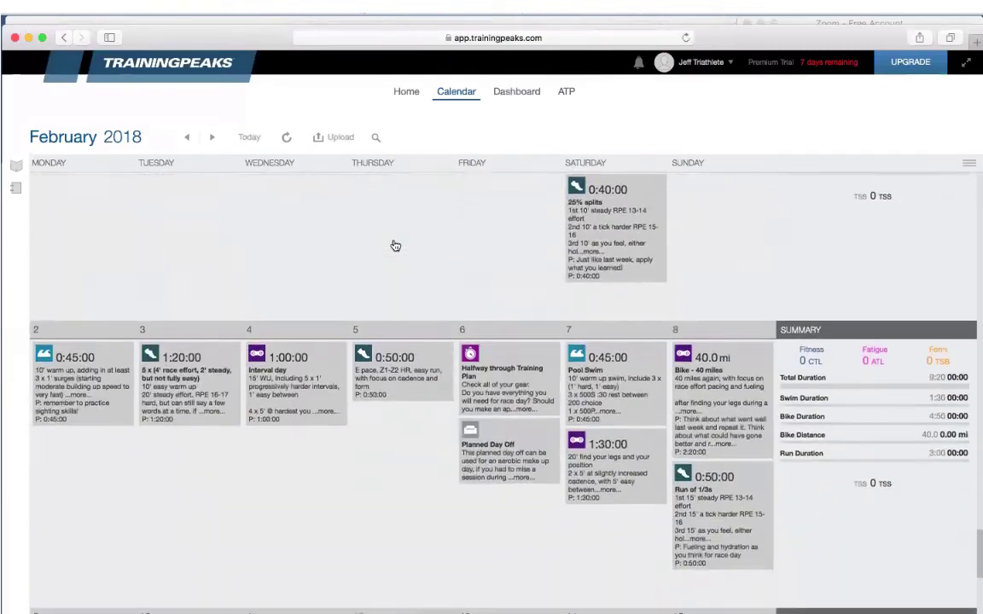
scroll(395, 246, "up", 9)
scroll(395, 246, "up", 12)
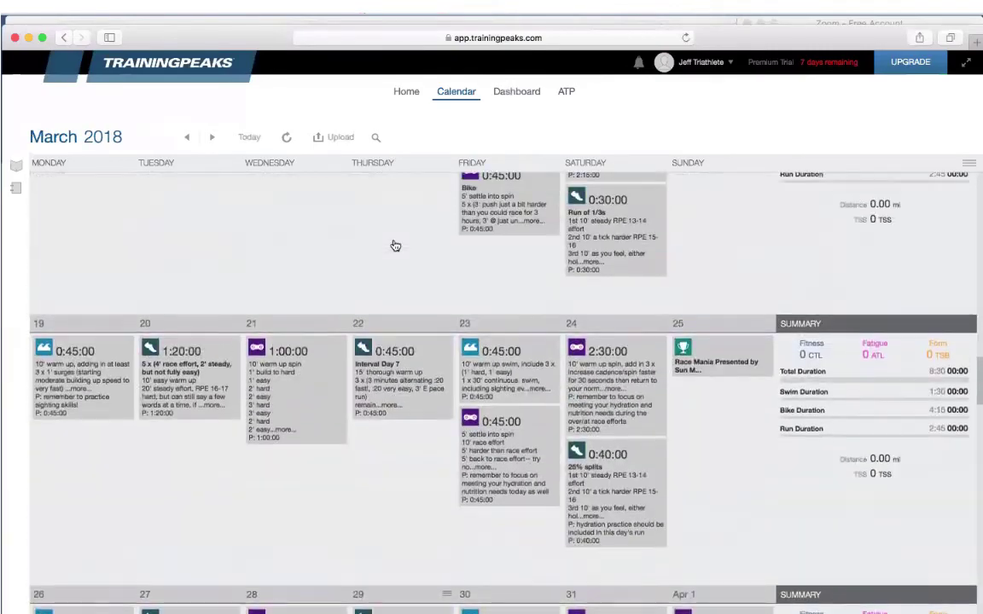
scroll(395, 245, "up", 10)
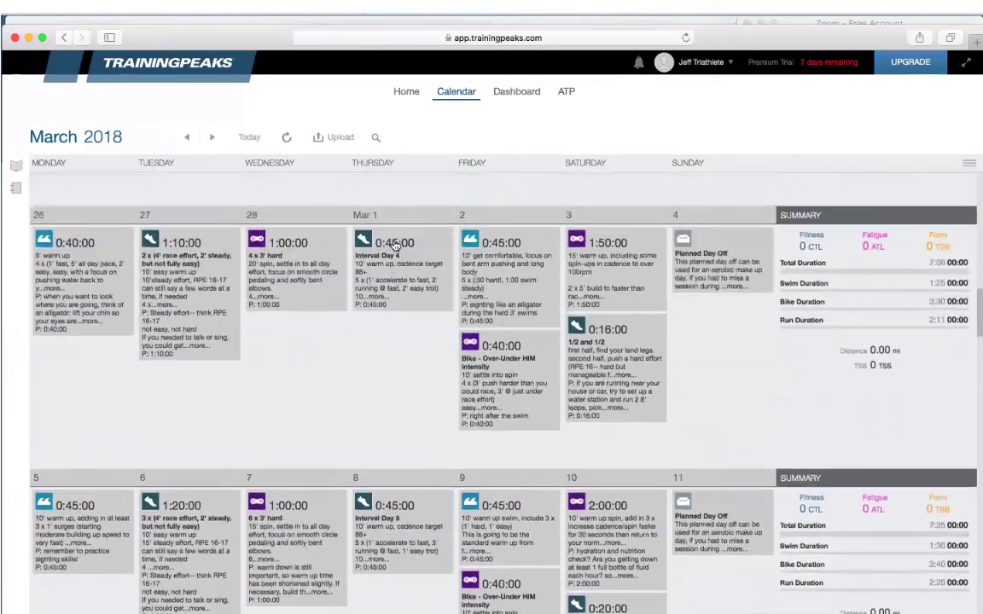
scroll(395, 246, "up", 5)
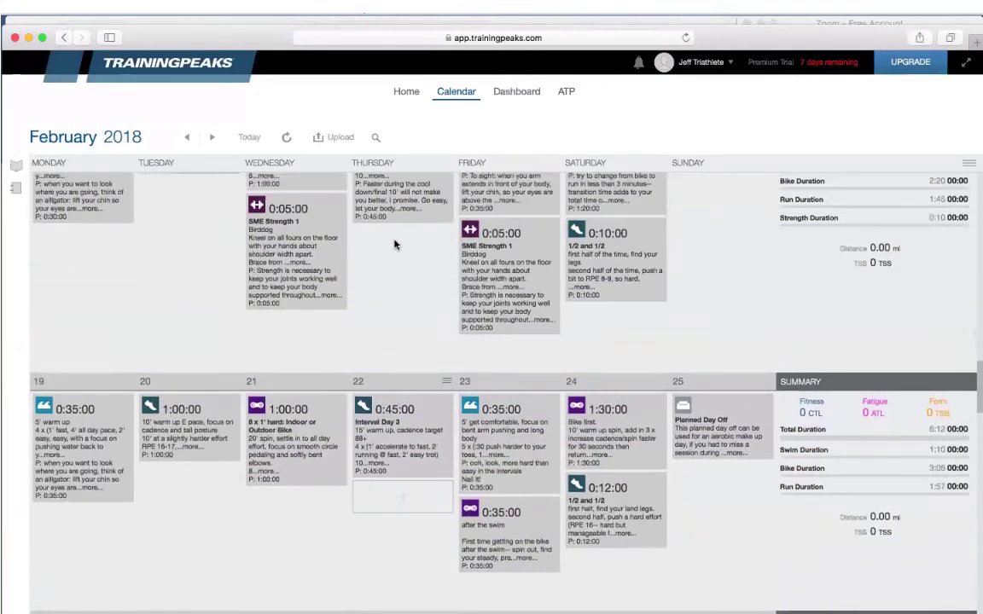
scroll(395, 246, "up", 5)
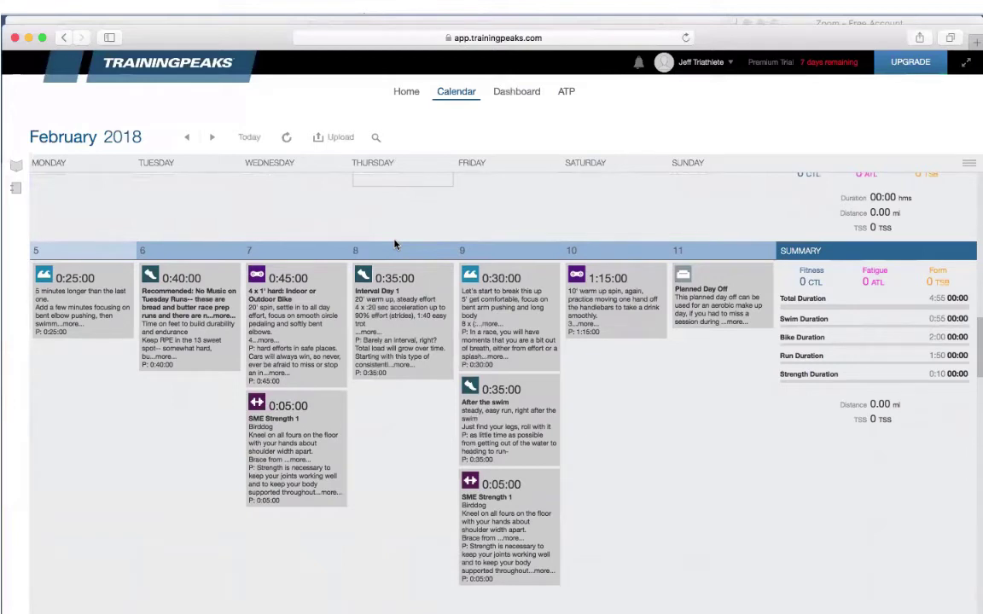
scroll(174, 488, "down", 1)
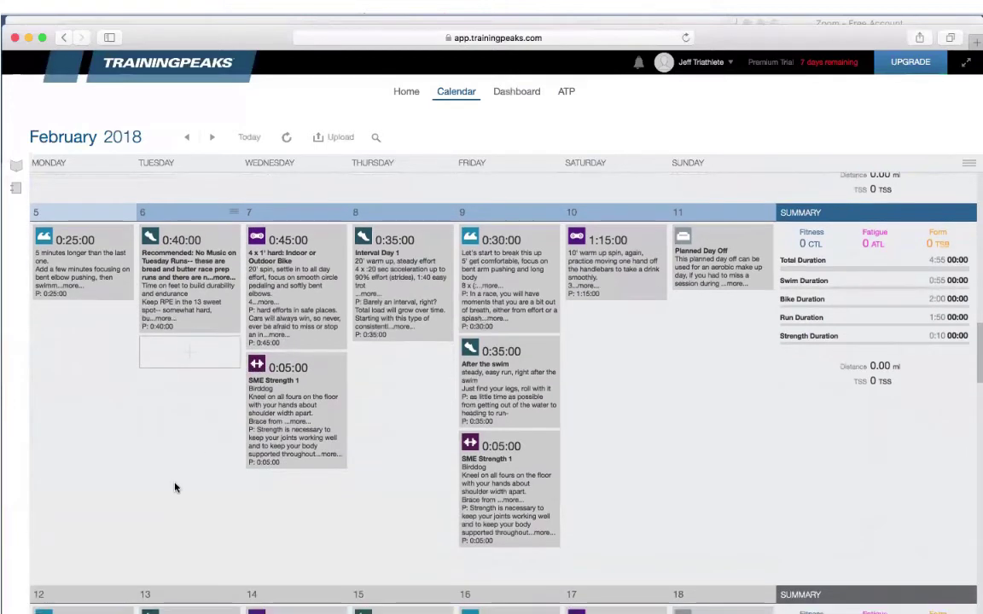
scroll(175, 488, "up", 1)
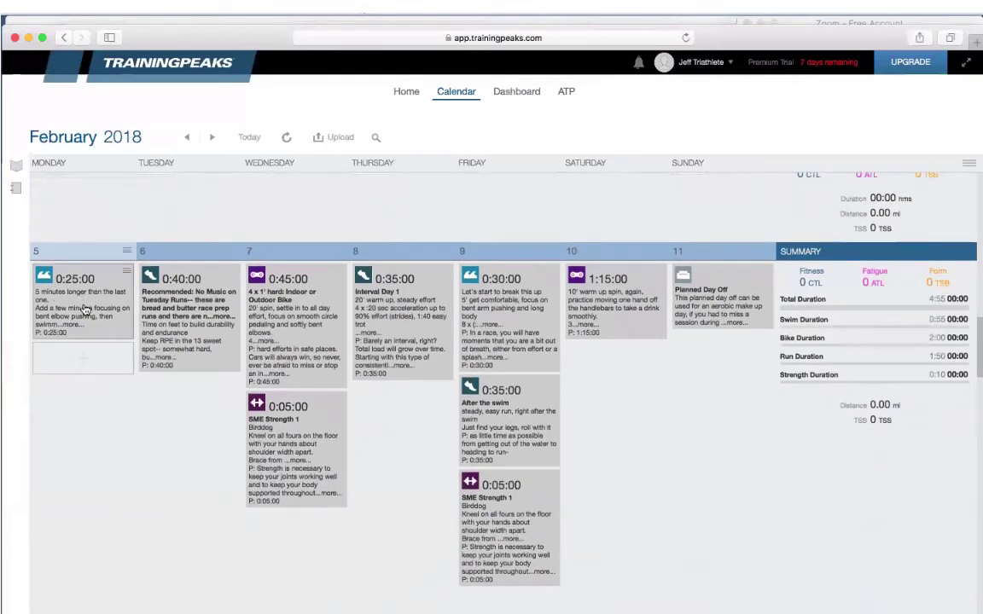
left_click(85, 309)
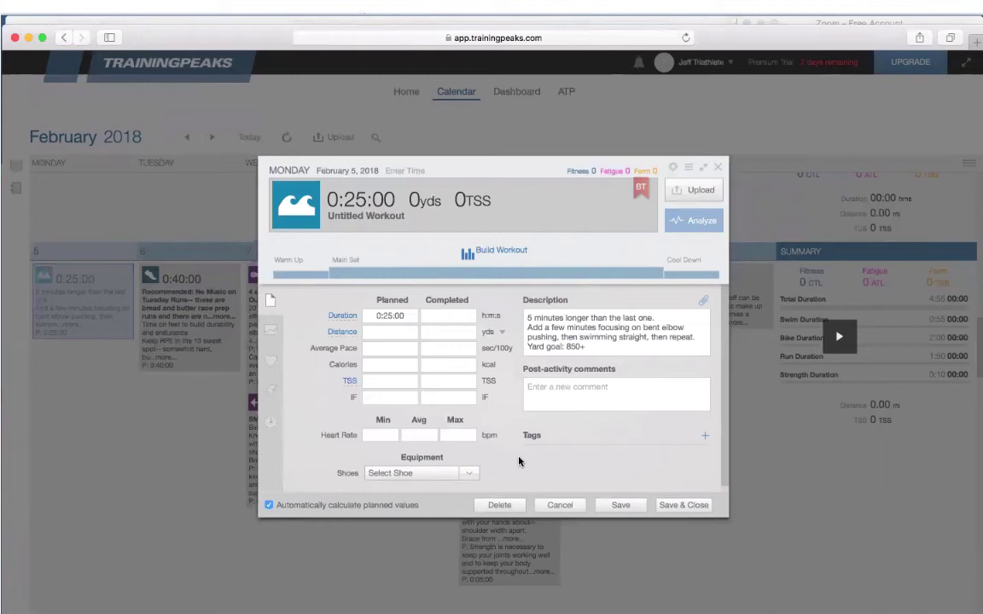
left_click(672, 506)
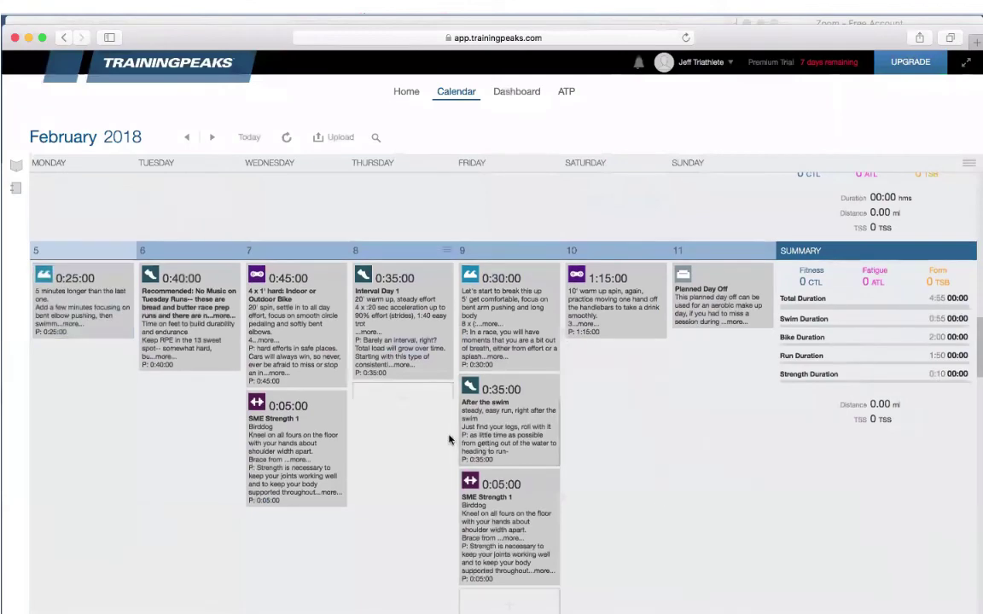
left_click(179, 337)
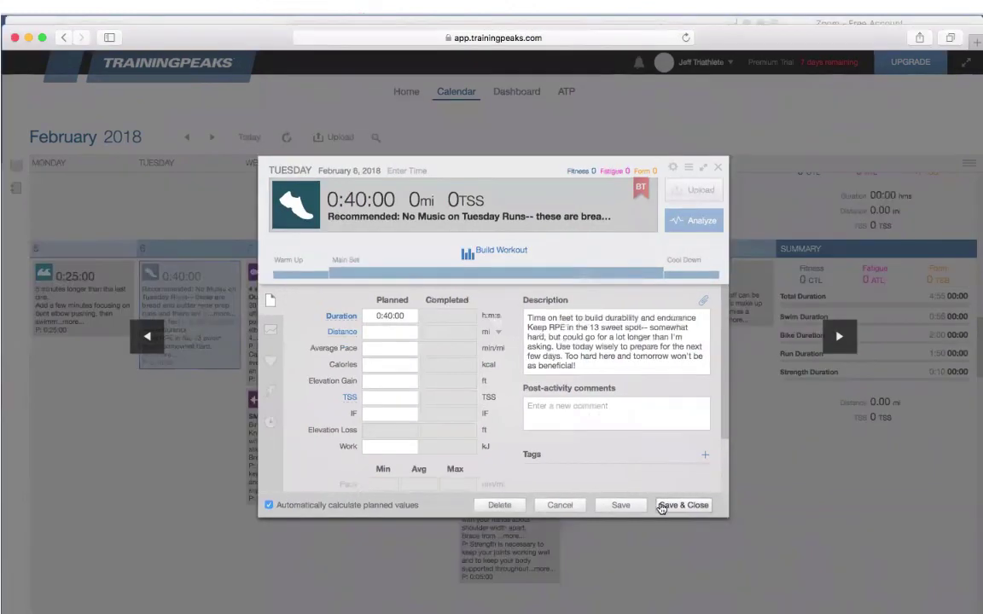
left_click(674, 505)
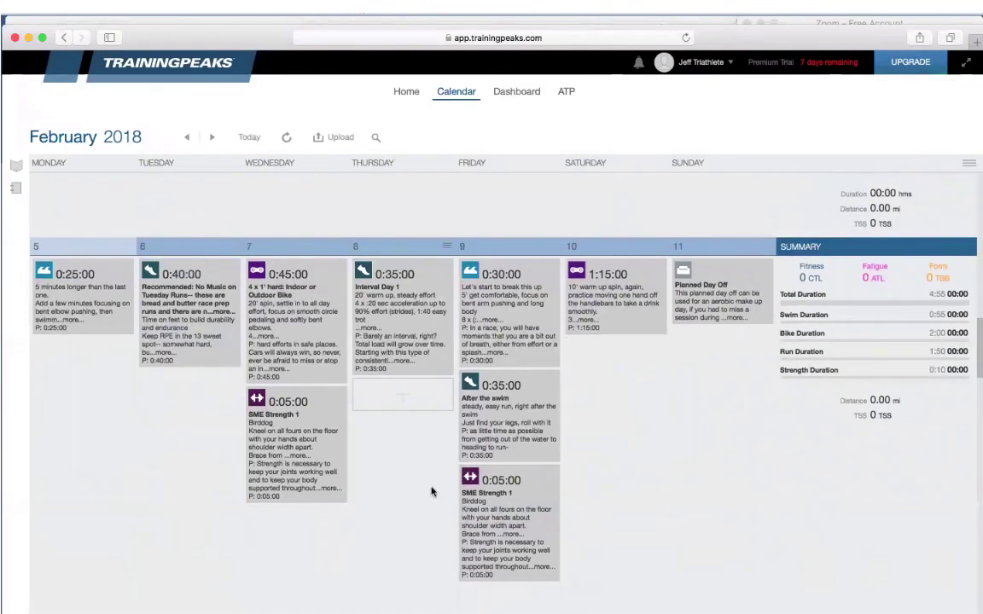